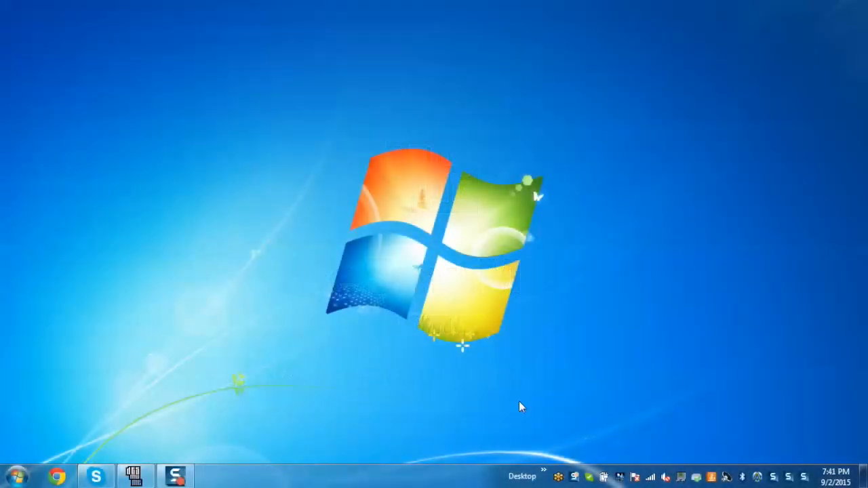
Step: Launch the DeSmuME emulator from the taskbar
click(134, 476)
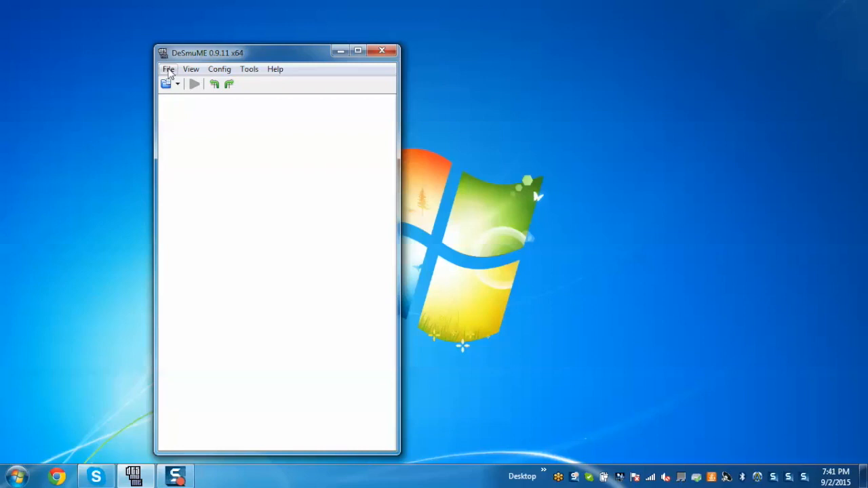
Step: Load the XrickDS.nds ROM from the XrickDSV22 folder so the xrick title screen appears
click(168, 69)
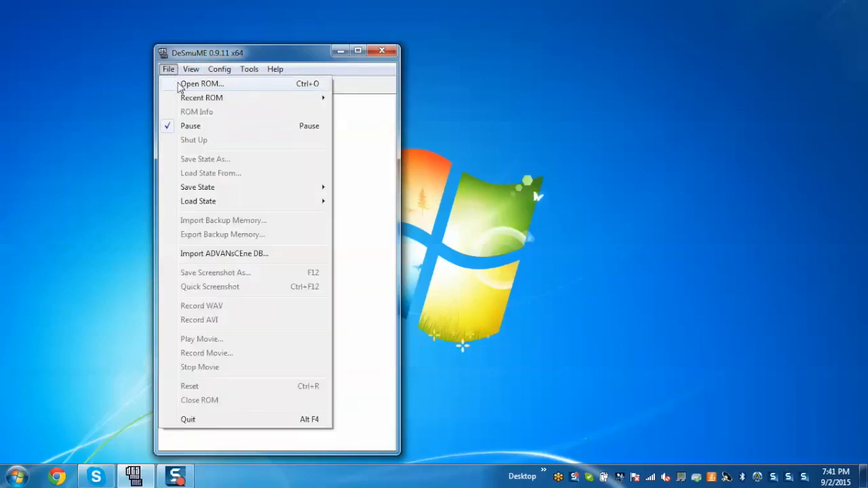
click(200, 83)
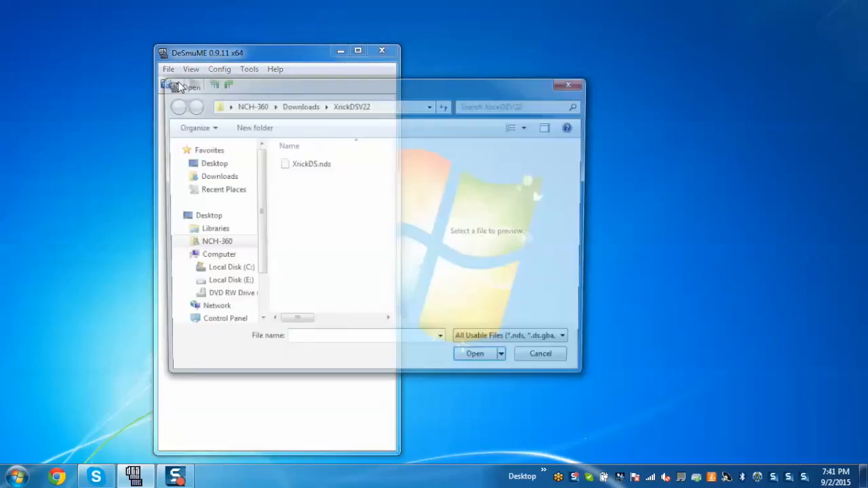
mouse_move(309, 164)
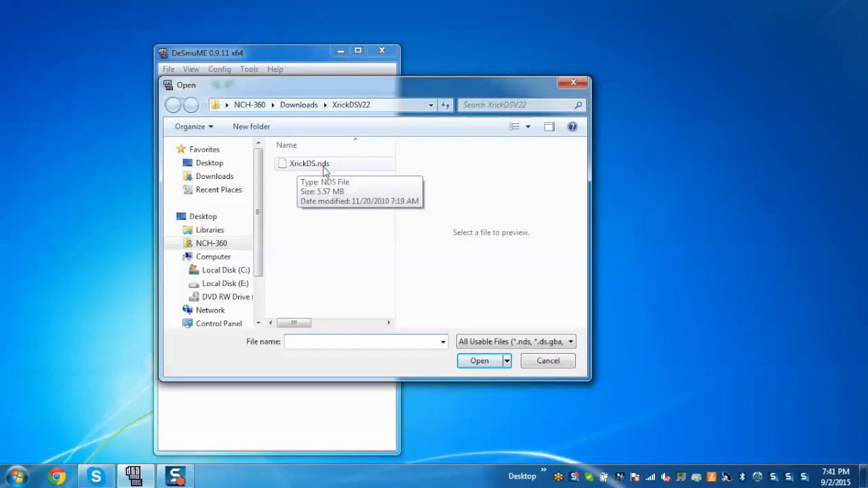
click(309, 163)
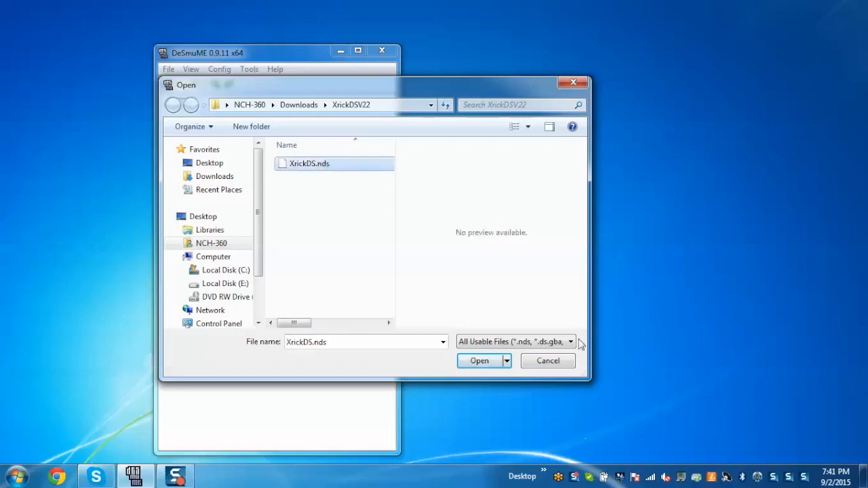
click(479, 361)
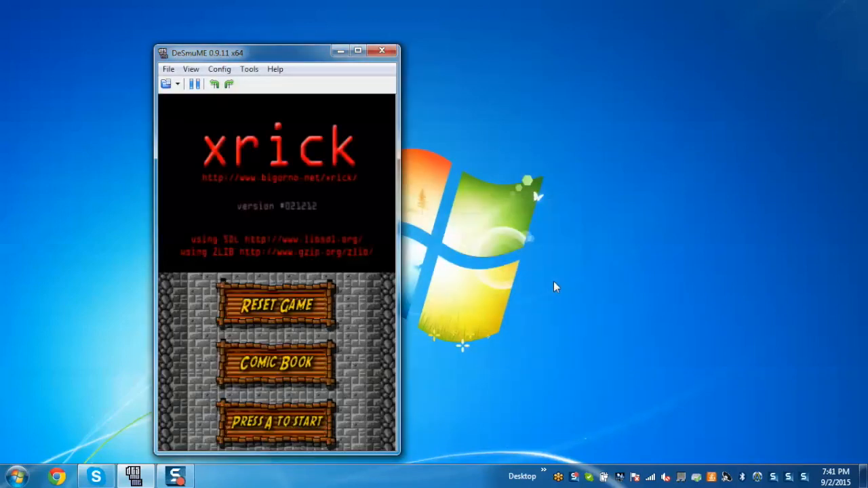
Step: Enter the Comic Book viewer on the touch screen, briefly pausing and resuming emulation
click(271, 363)
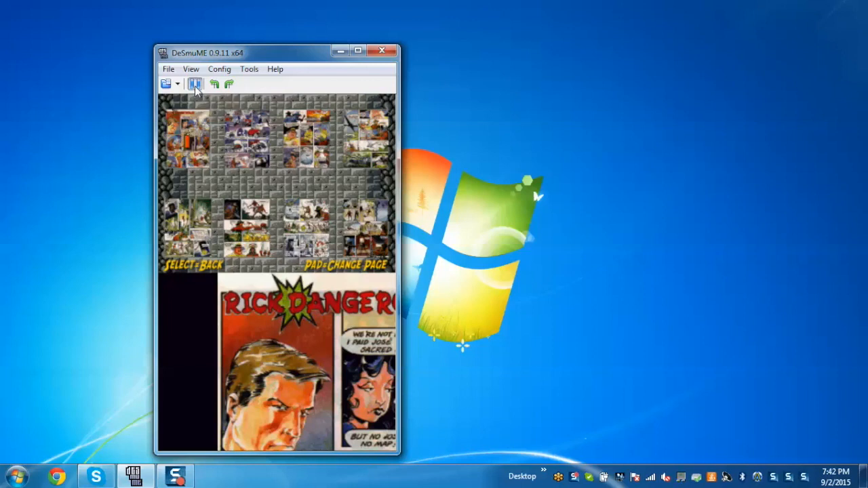
click(195, 84)
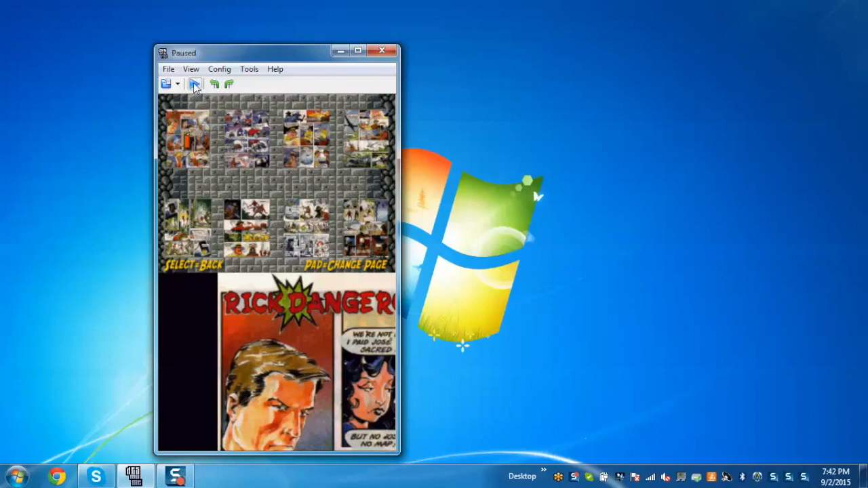
click(195, 84)
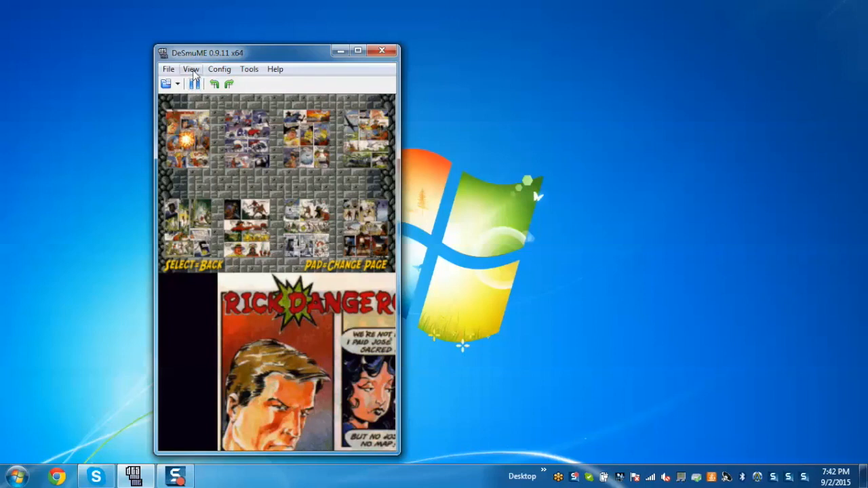
Step: Apply the SuperEagle magnification filter and page right through the comic to the BINGO! page
click(192, 70)
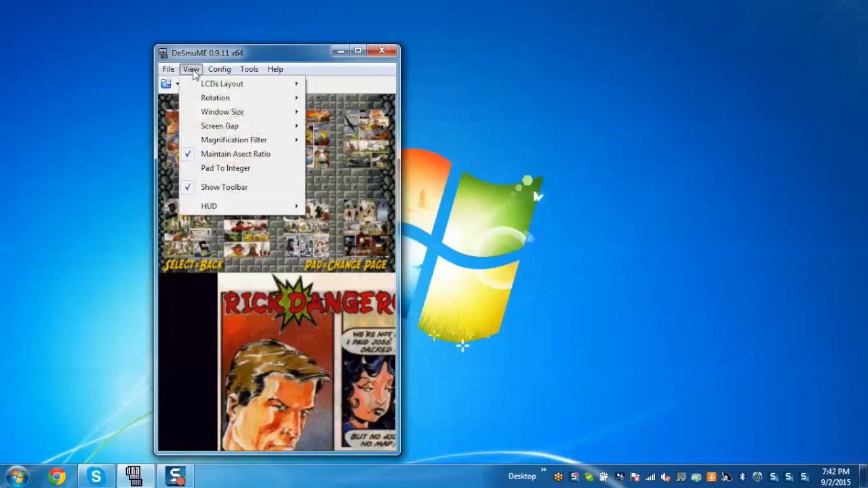
mouse_move(234, 139)
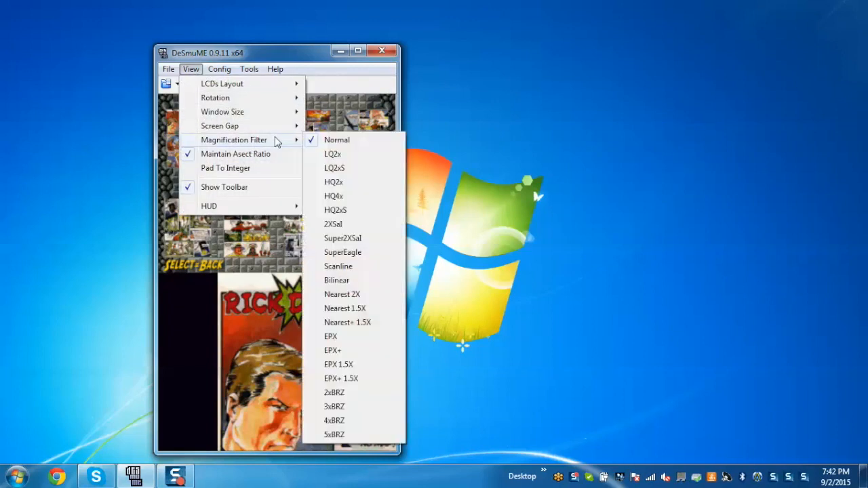
click(351, 254)
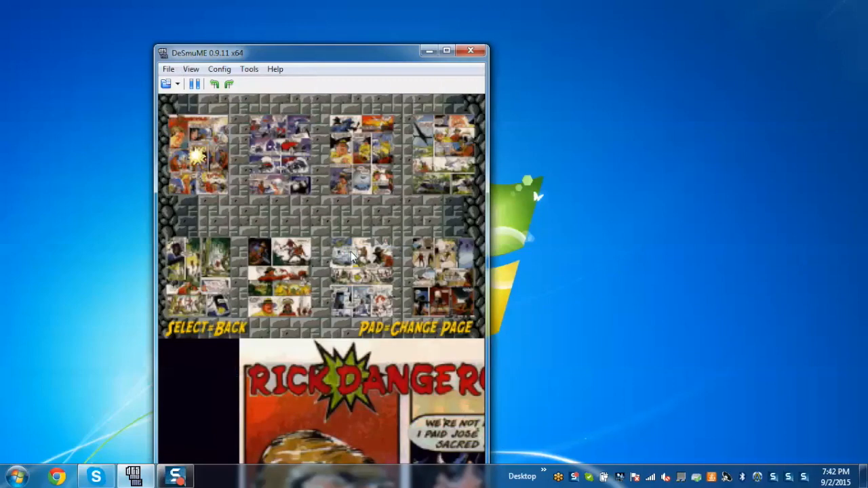
key(Right)
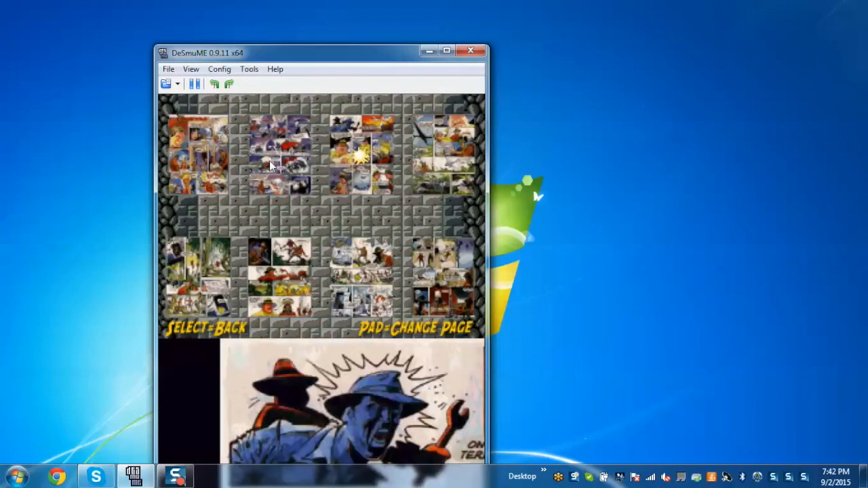
key(Right)
key(Right)
key(Right)
key(Right)
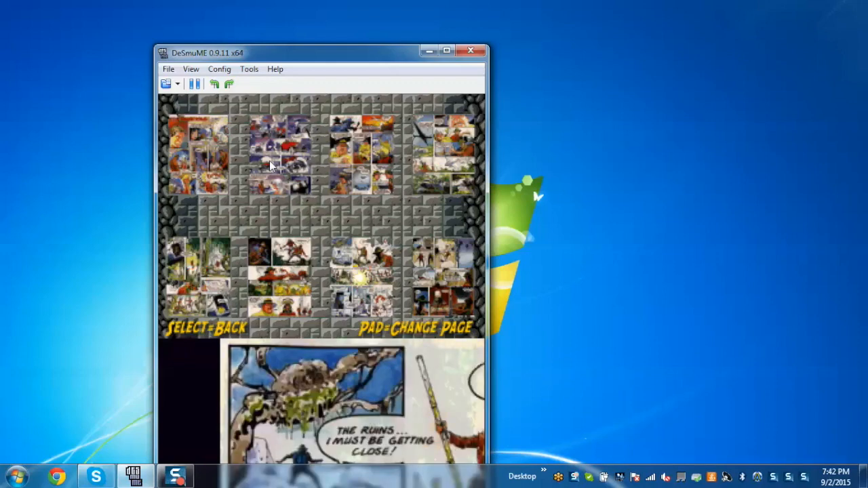
key(Right)
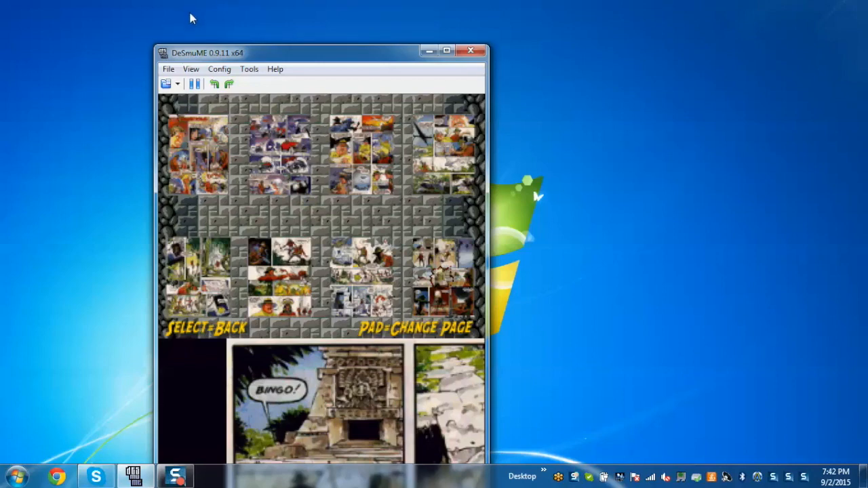
Step: Set frame skip to 2, then page right through the comic to the ruins page
click(218, 70)
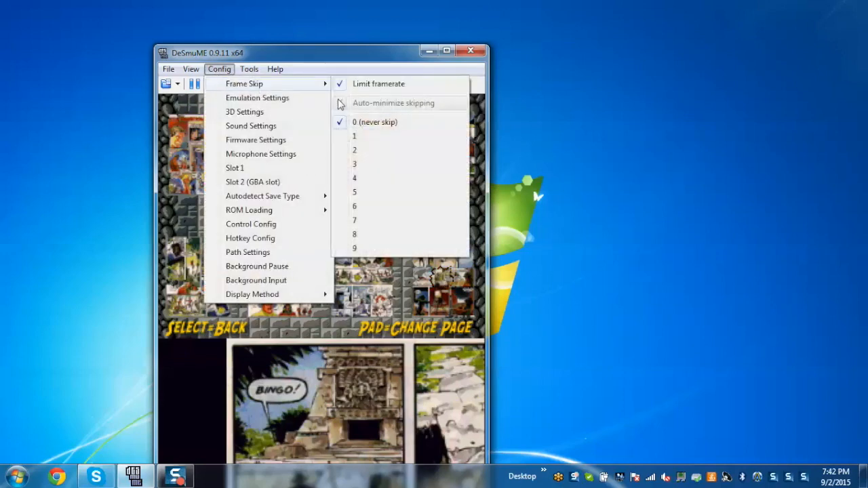
mouse_move(244, 84)
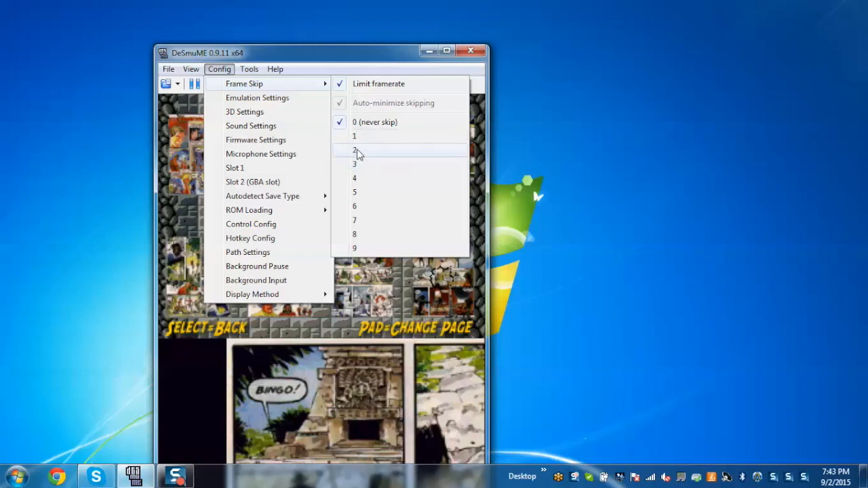
click(358, 151)
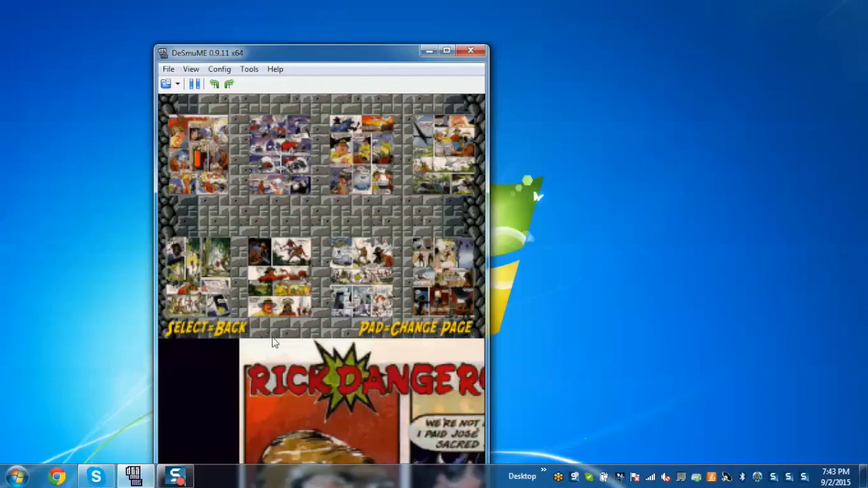
key(Right)
key(Right)
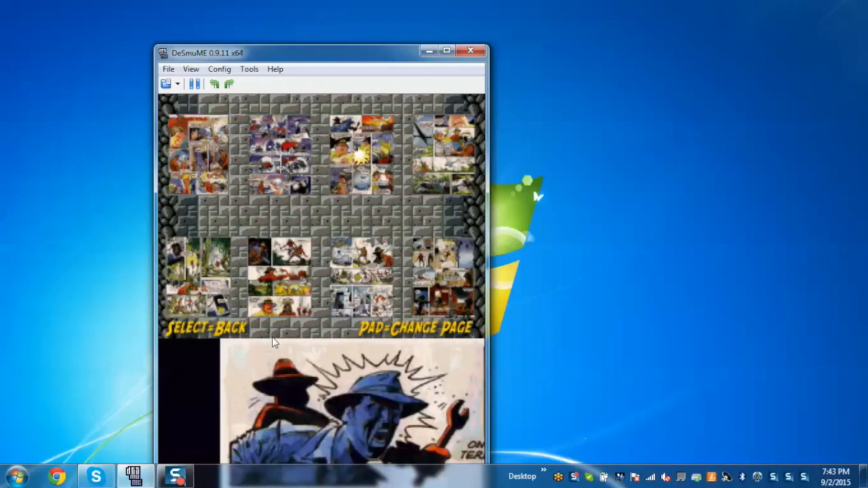
key(Right)
key(Right)
key(Right)
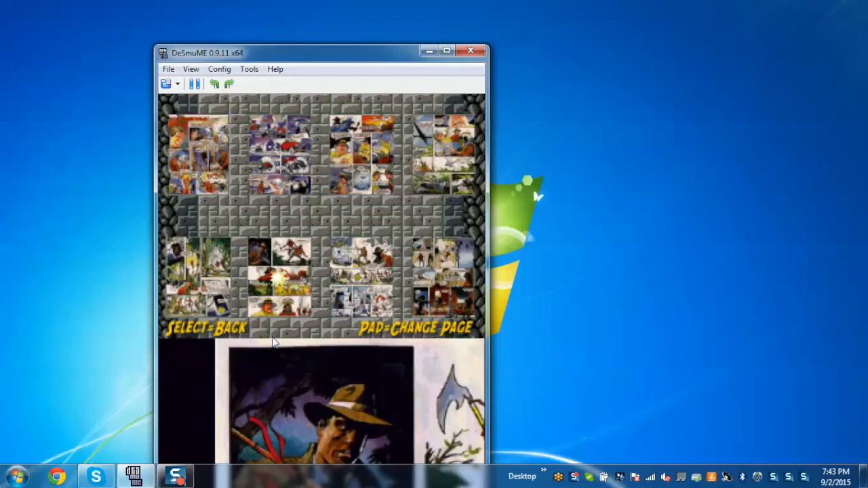
key(Right)
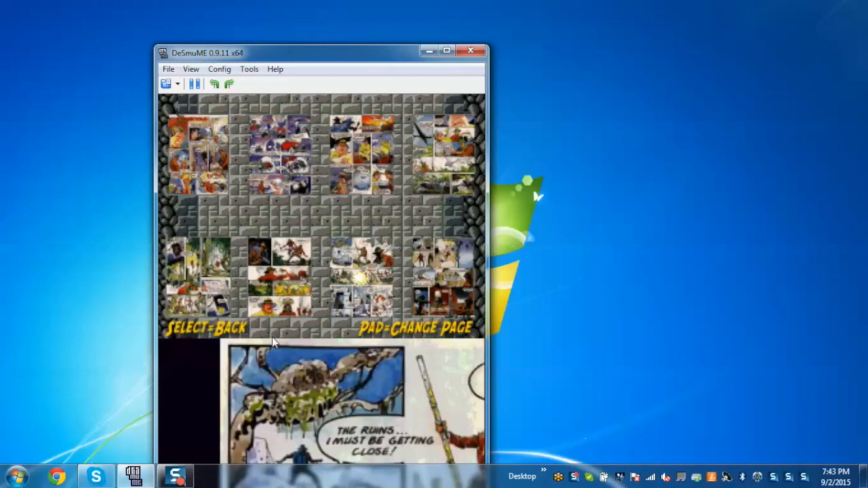